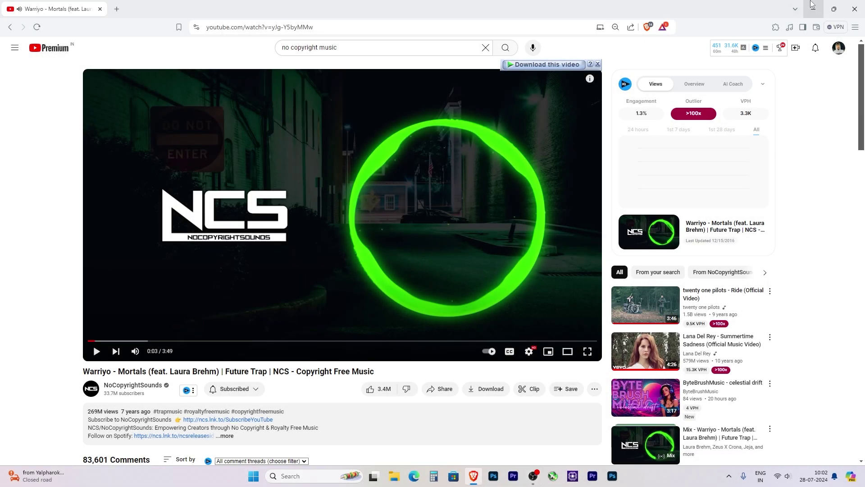
Step: Minimize the YouTube browser and search Microsoft Store for 'audio recorder'
left_click(812, 5)
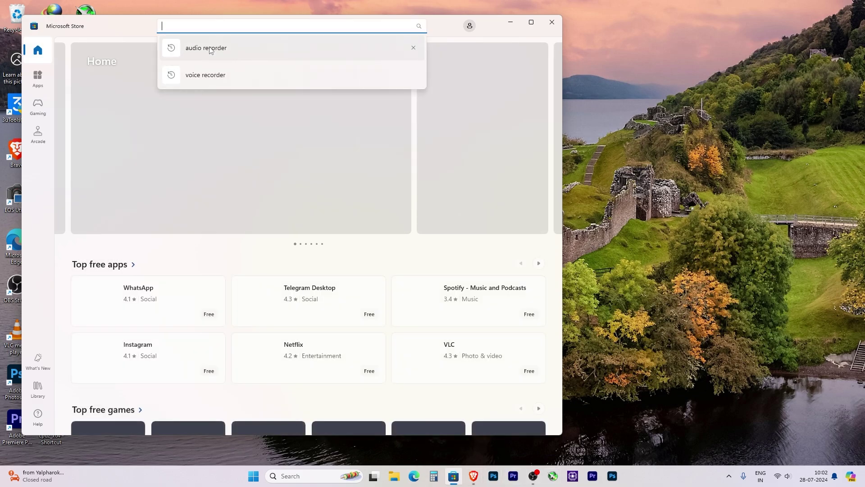
left_click(249, 49)
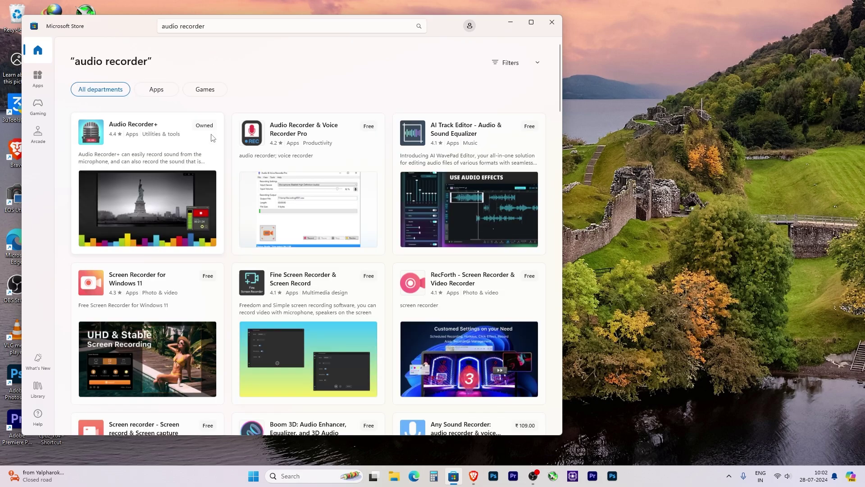
Step: Start installing Audio Recorder+ from its Store page, then launch Sound Recorder via 'audi' search
left_click(162, 133)
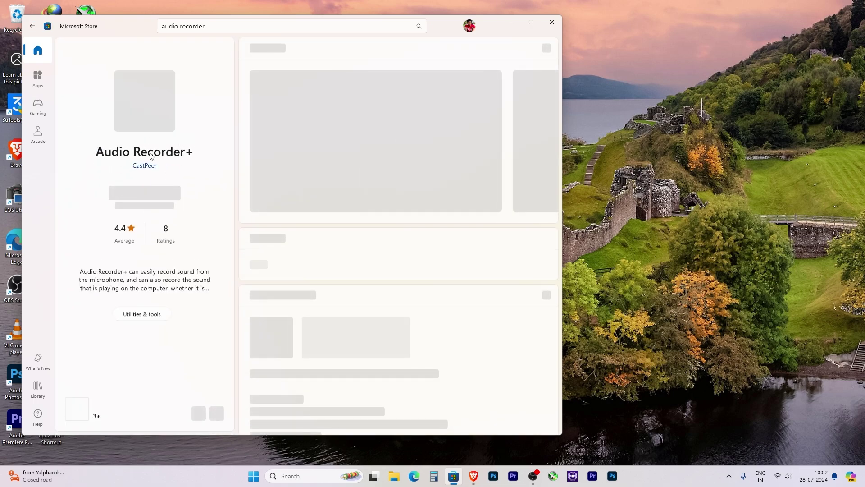
left_click_drag(95, 152, 197, 156)
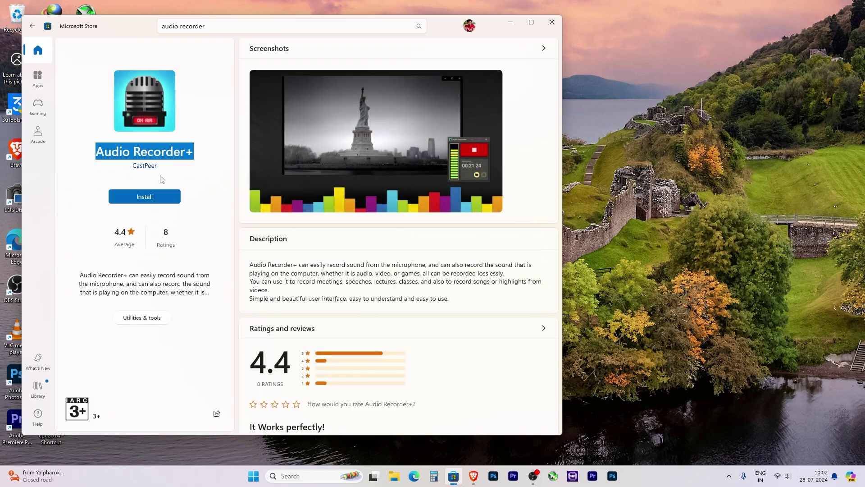
left_click(144, 196)
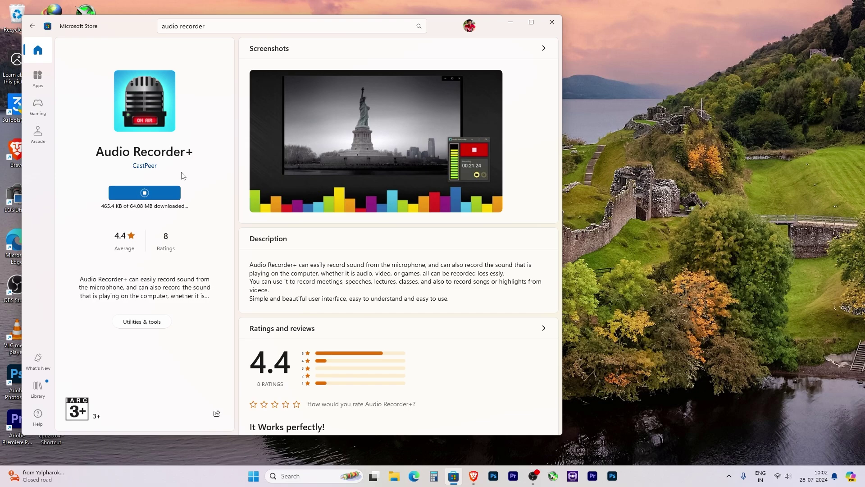
key("super")
type("audi")
key("Return")
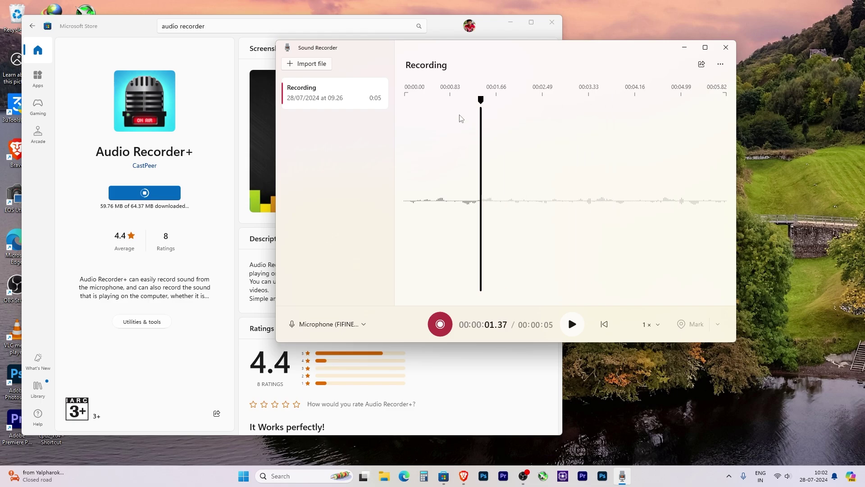
Step: Scrub Sound Recorder's existing recording, check its microphone list, and close the app
left_click_drag(467, 99, 456, 102)
left_click(352, 326)
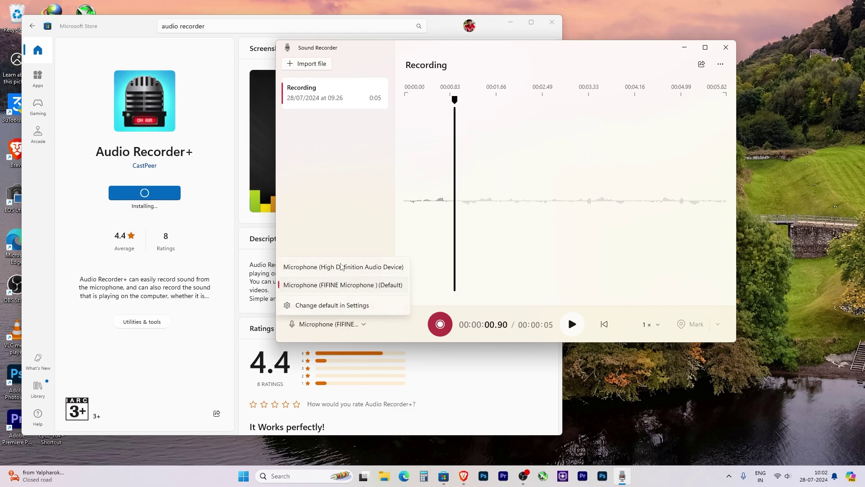
left_click(329, 190)
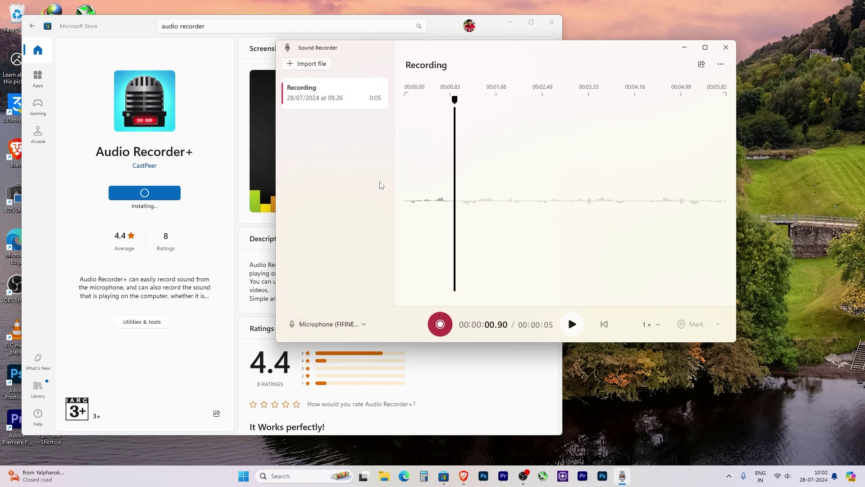
left_click(725, 48)
left_click_drag(97, 154, 226, 158)
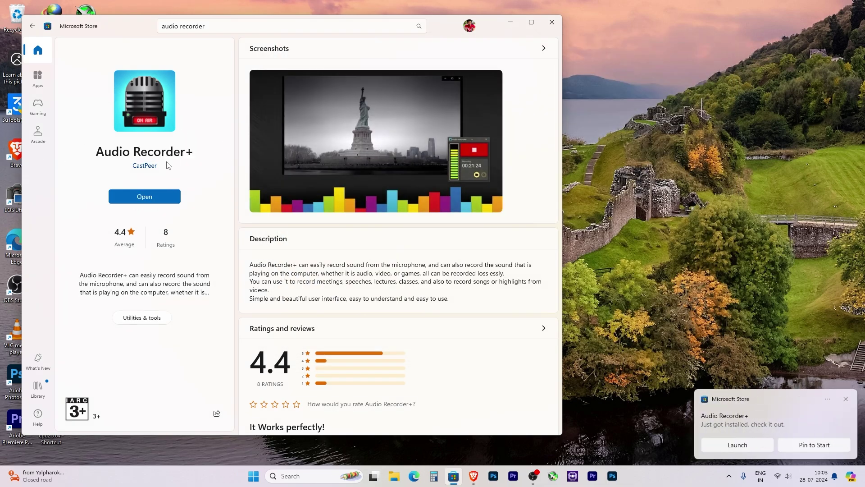
Step: Launch Audio Recorder+, minimize Microsoft Store, and centre the recorder window on the desktop
left_click(162, 196)
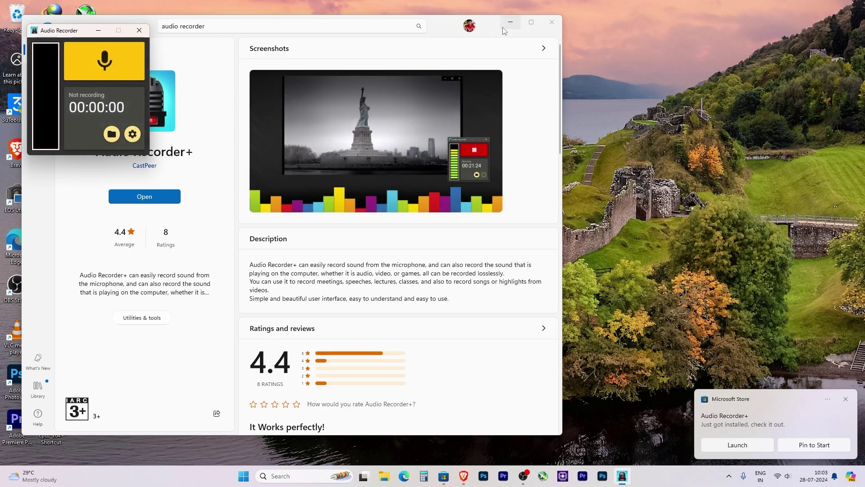
left_click(510, 23)
left_click(510, 22)
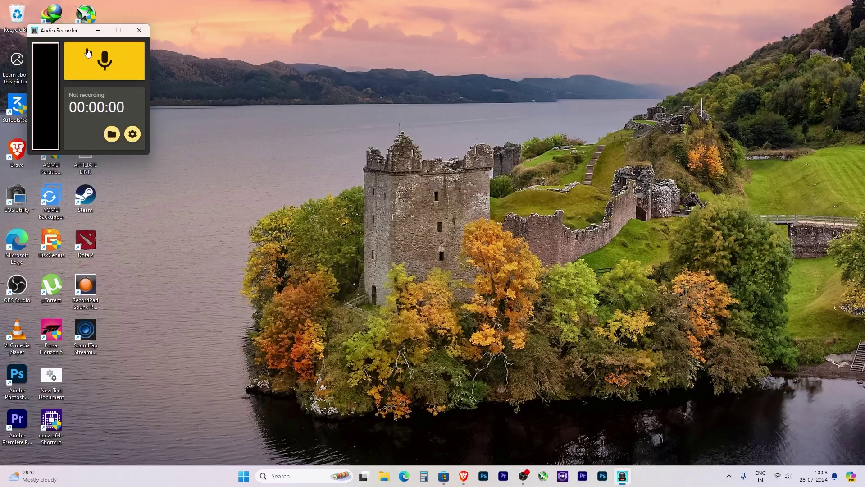
left_click_drag(71, 31, 550, 88)
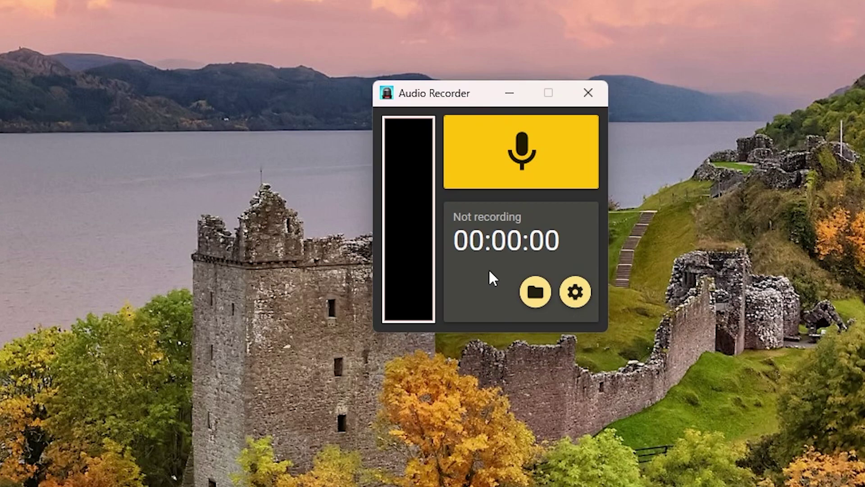
Step: Set the recording device to Microphone (High Definition Audio) and enable Record system audio
left_click(573, 296)
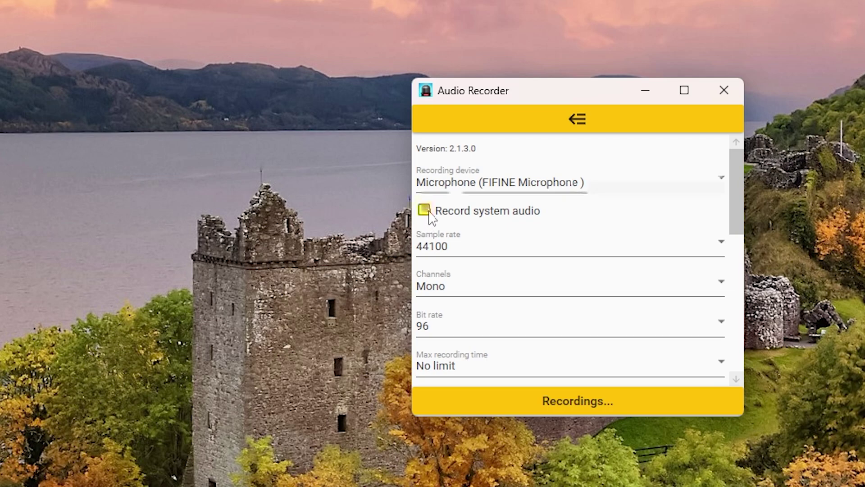
left_click(494, 184)
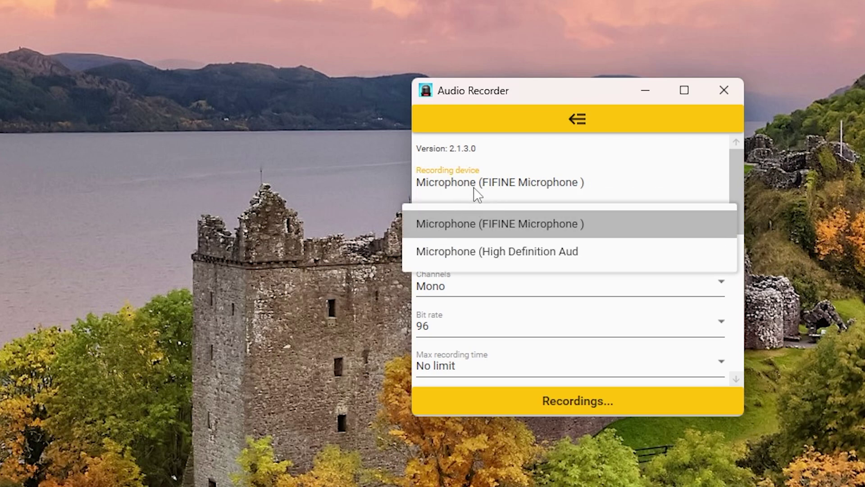
left_click(477, 252)
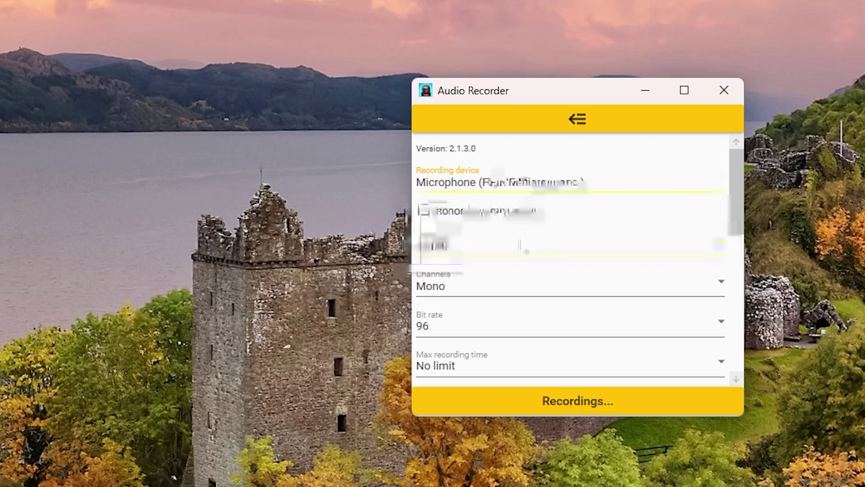
left_click(526, 185)
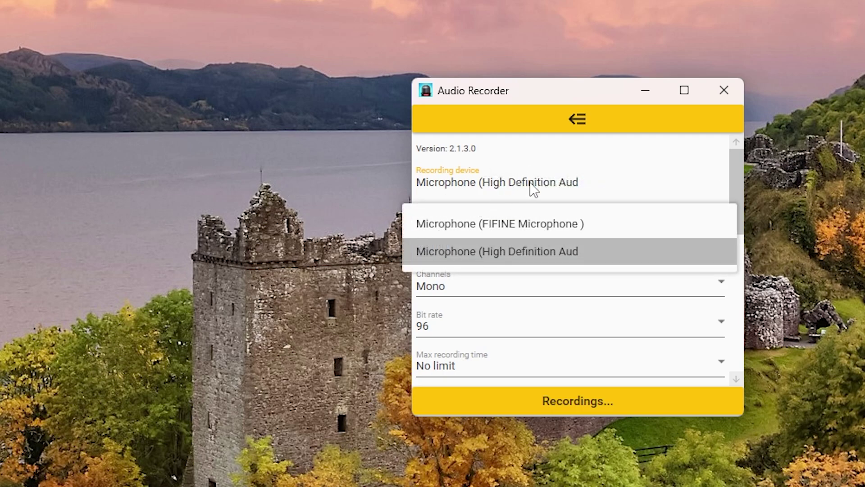
left_click(531, 261)
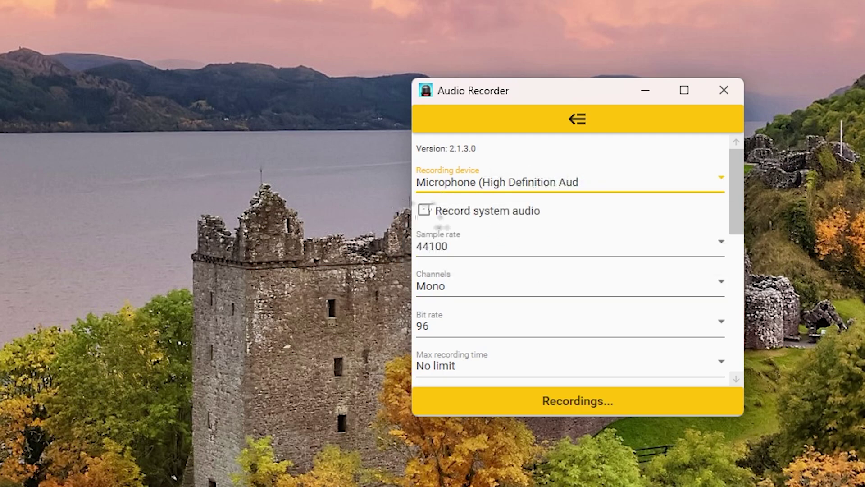
left_click(424, 211)
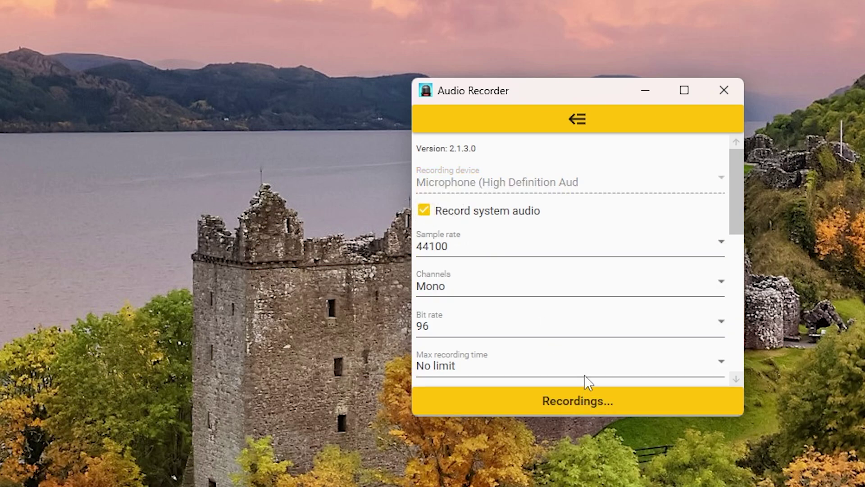
left_click(577, 119)
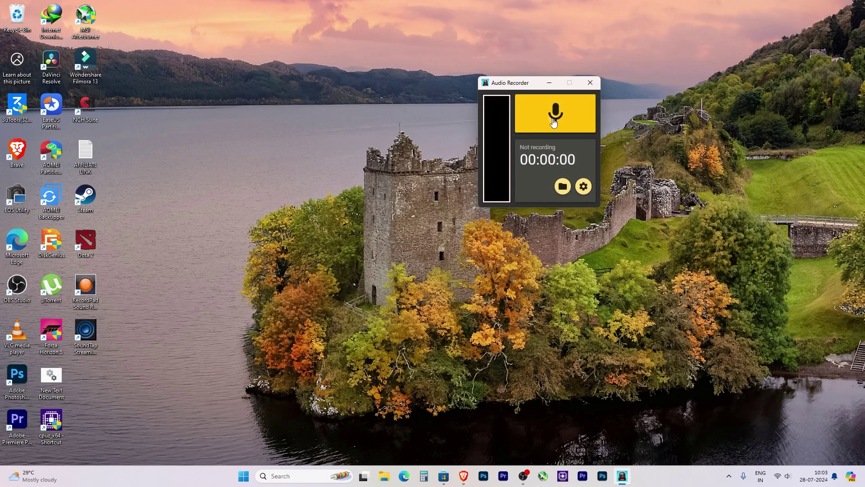
Step: Record about 18 seconds of the playing YouTube track, with the recorder beside the video
left_click(553, 122)
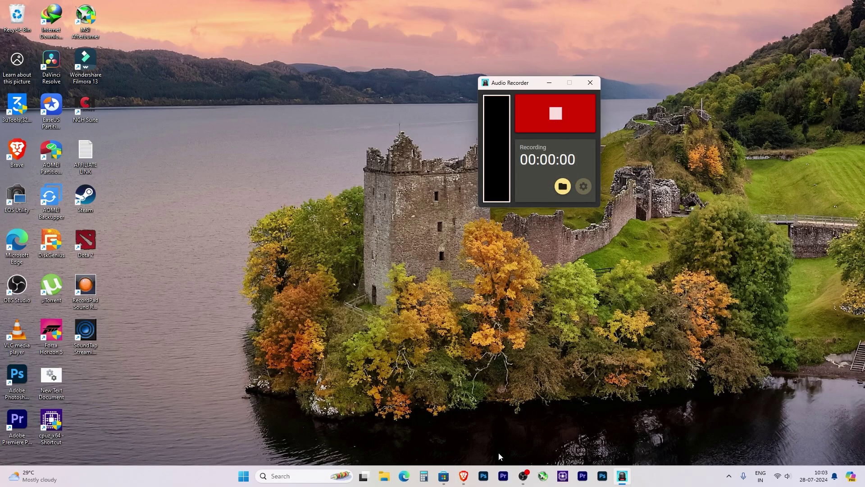
left_click(462, 476)
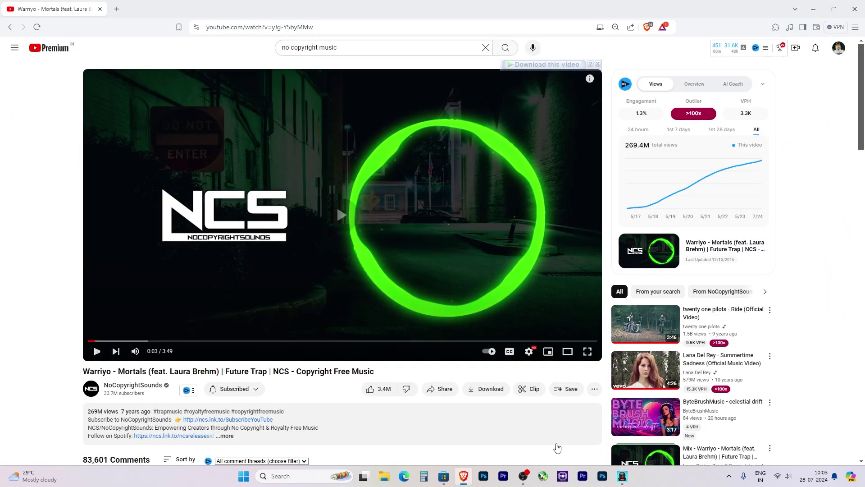
left_click(622, 477)
left_click_drag(519, 84, 599, 96)
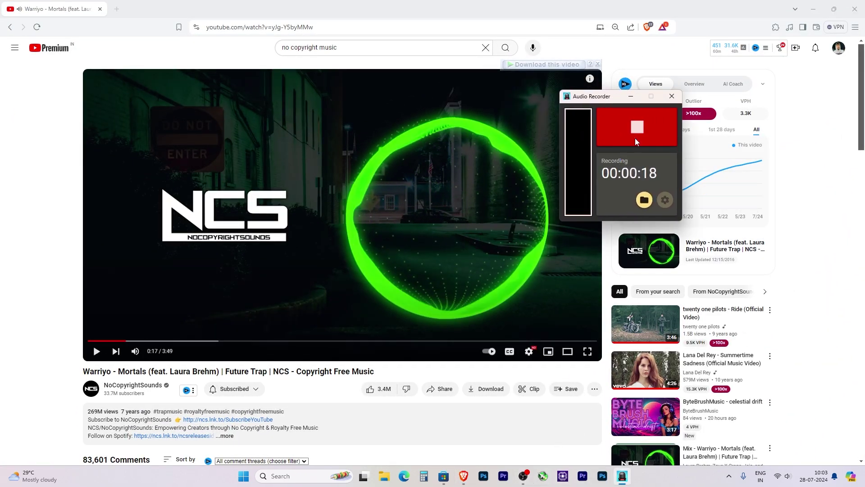
left_click(635, 141)
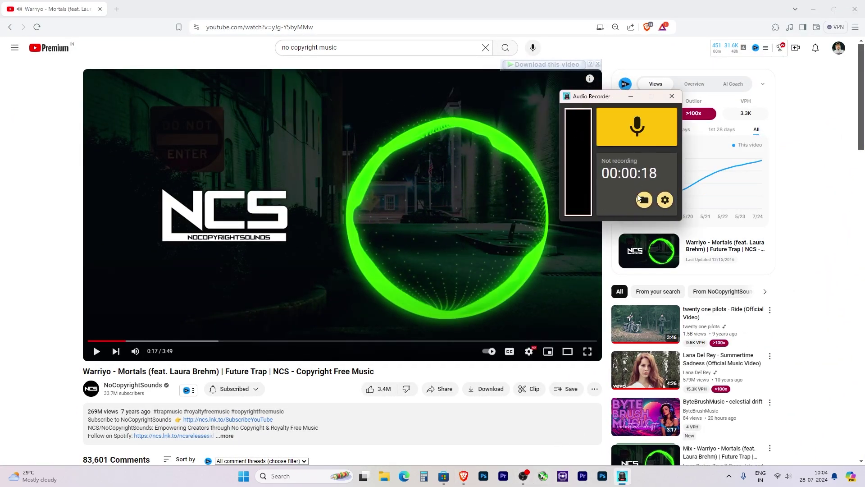
Step: Play the saved recording from the dated recordings folder in VLC
left_click(644, 200)
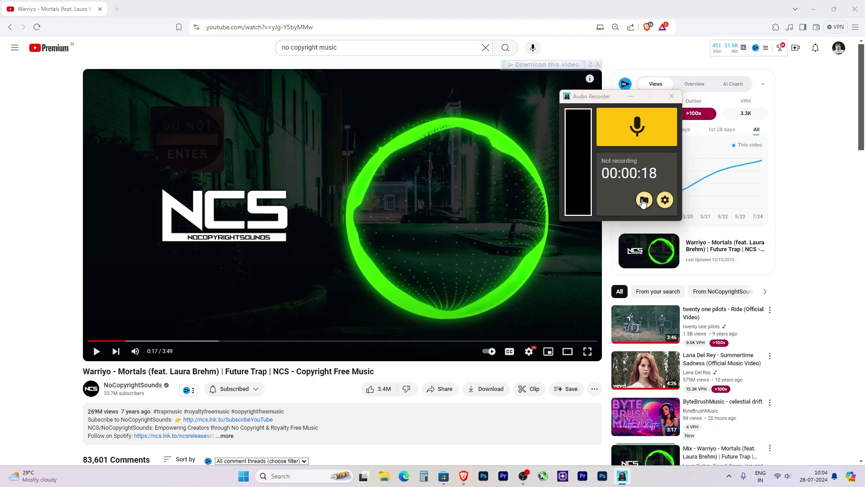
left_click(126, 82)
double_click(125, 82)
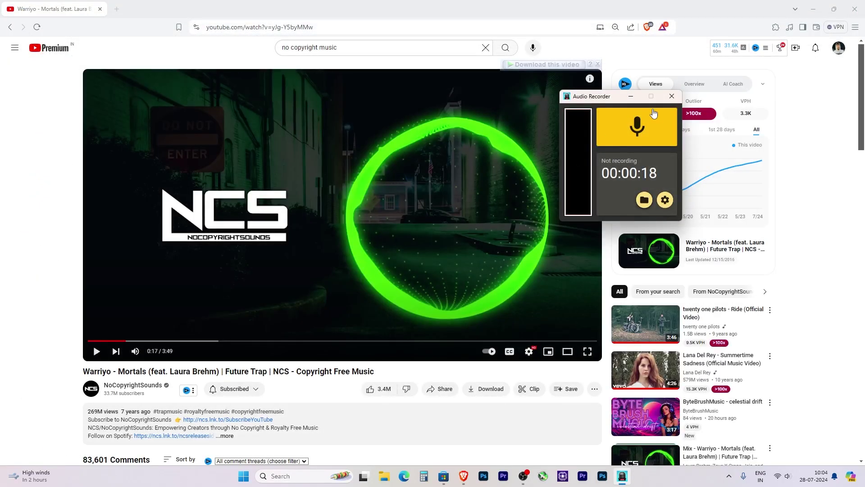
Step: Close the Audio Recorder+ window, leaving the NCS video paused at 0:17
left_click(671, 96)
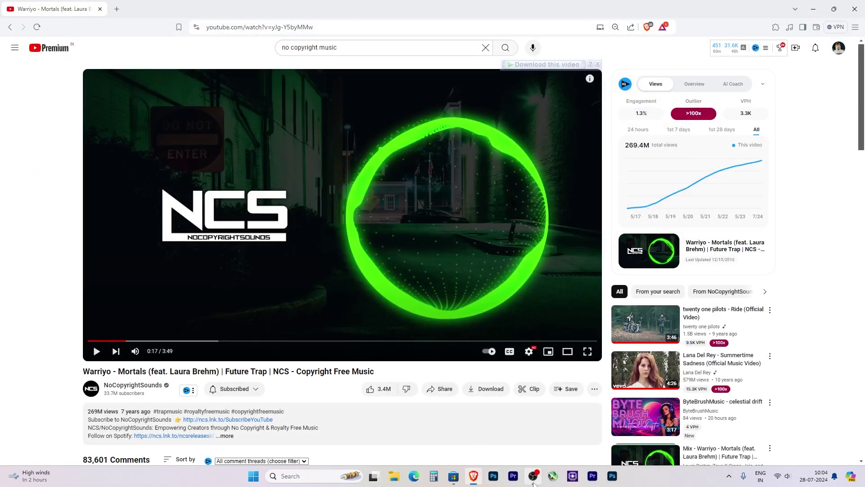